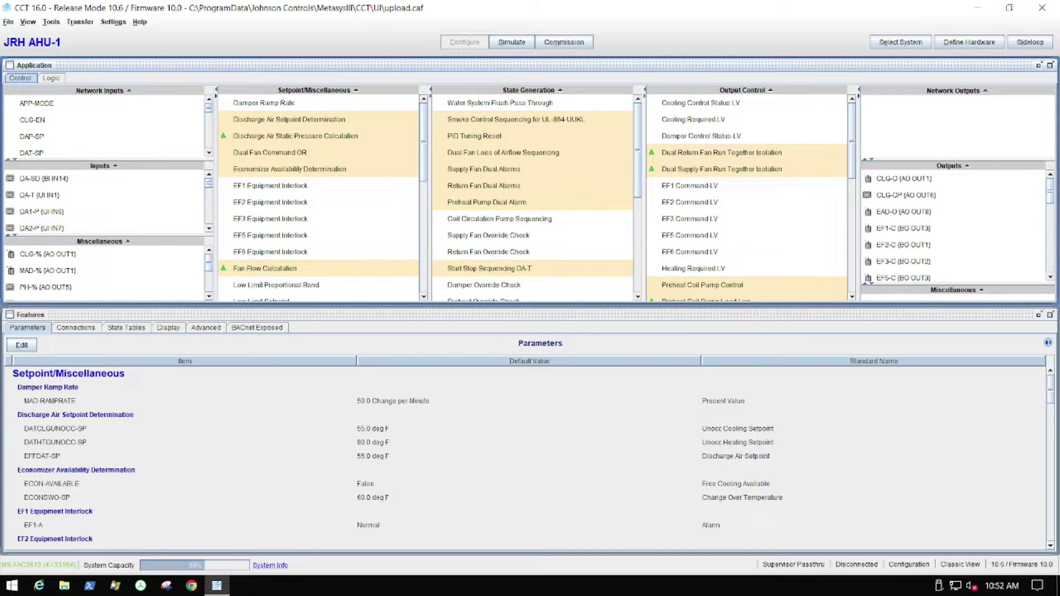
Add two Return Air Damper 0-10VDC outputs from the 'ret'-filtered New Outputs list.
right_click(982, 168)
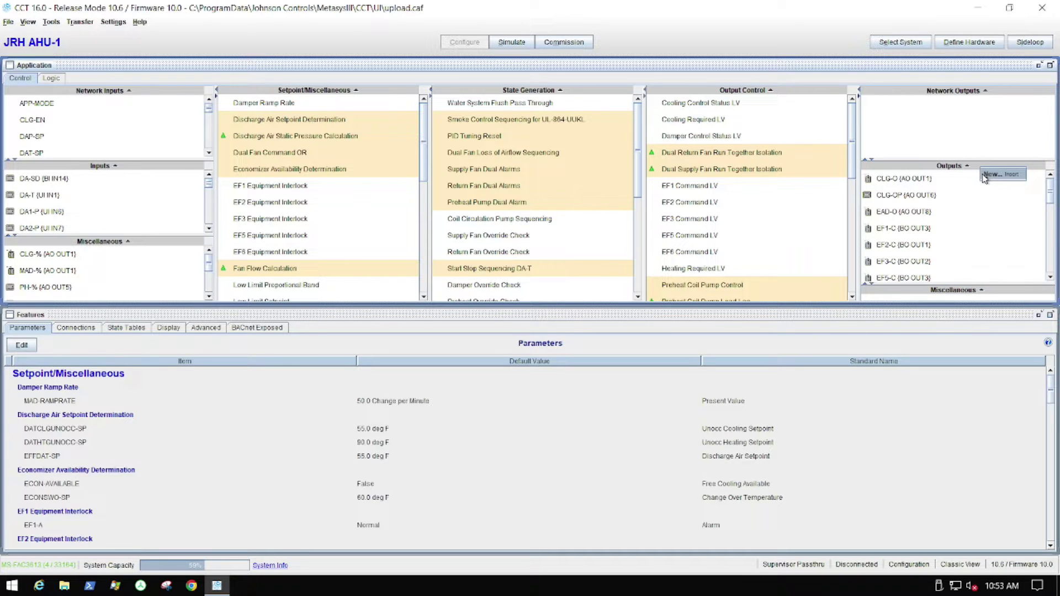
left_click(984, 176)
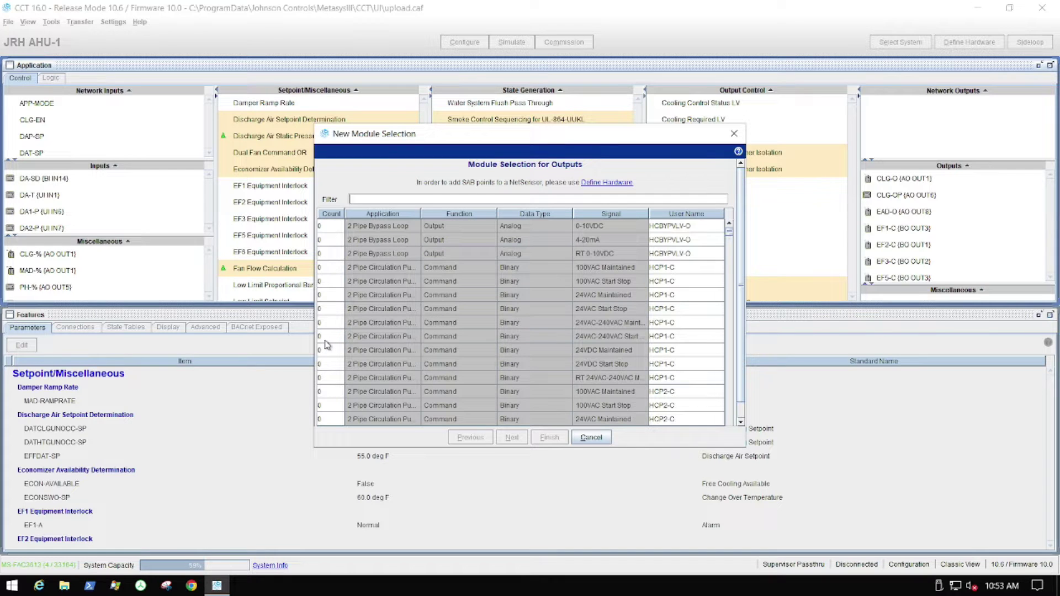
type("ret")
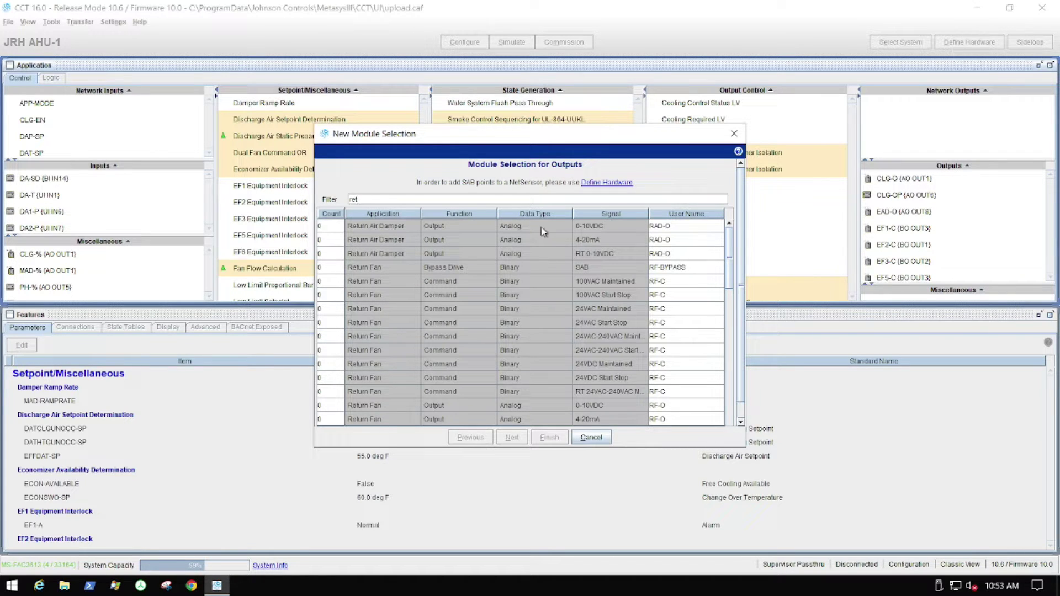
left_click(340, 227)
left_click(340, 225)
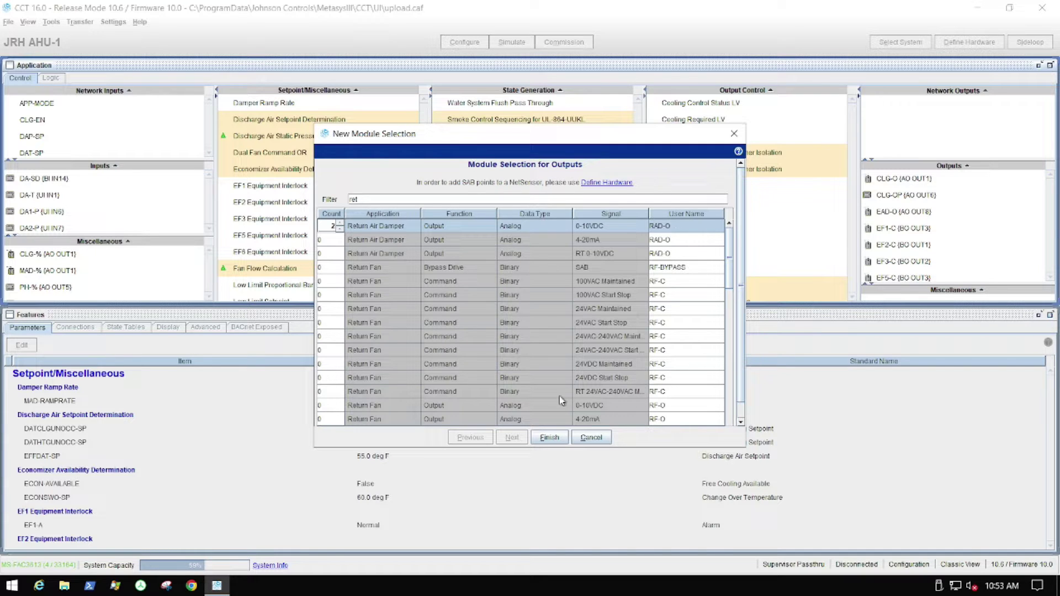
left_click(543, 438)
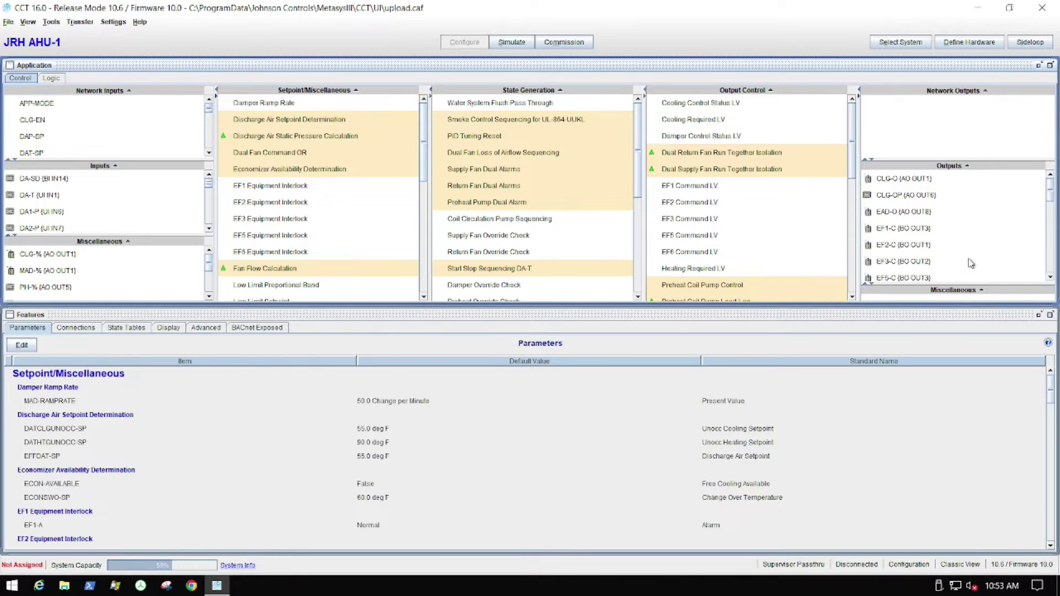
Inspect RAD1-O's connections and jump to its Proportional OA Damper Control v50 source block.
scroll(974, 258, "down", 5)
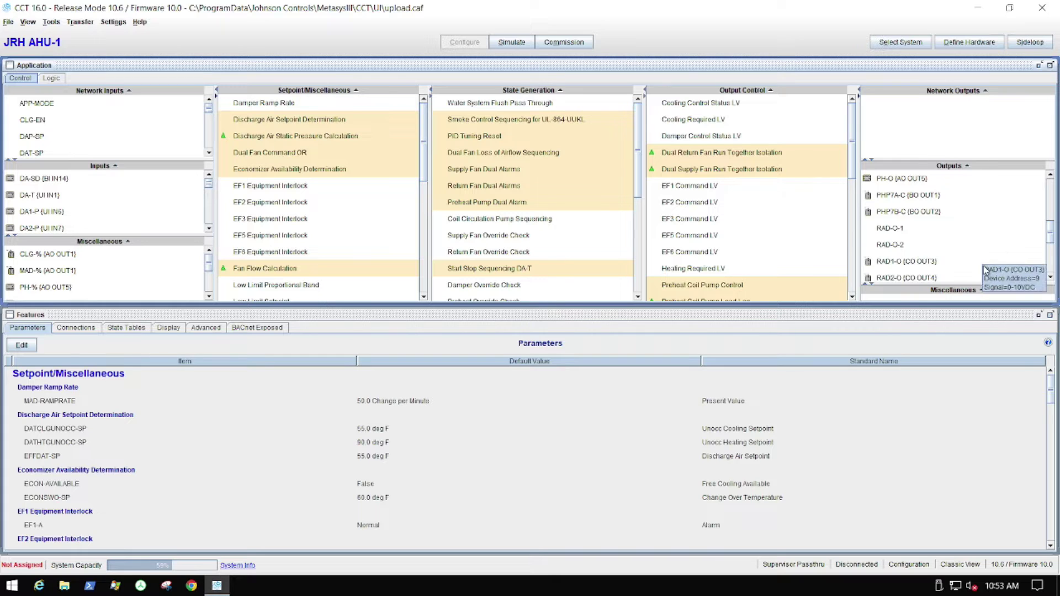
left_click(924, 265)
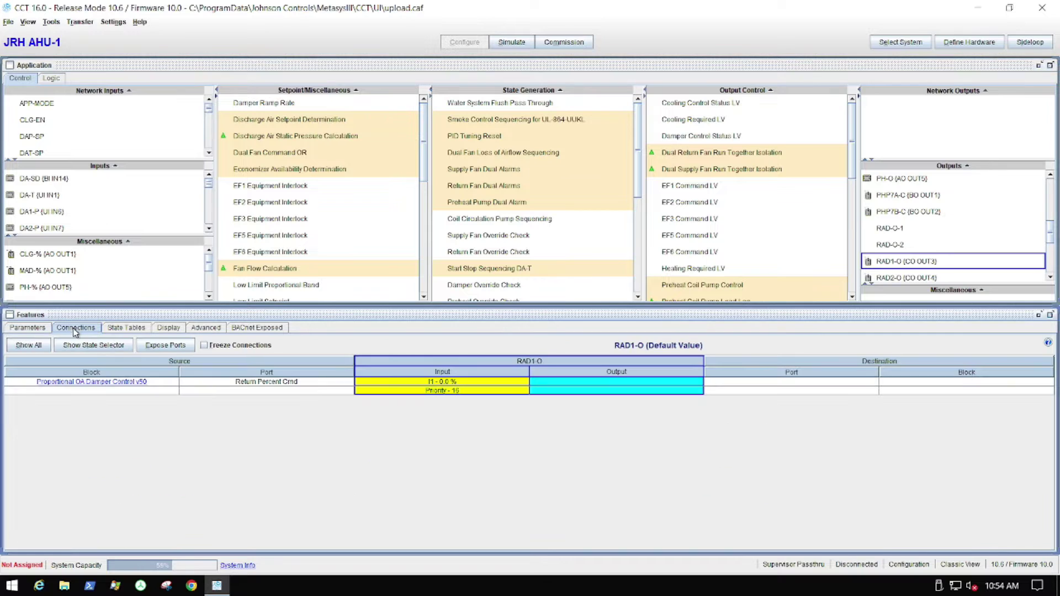
left_click(75, 327)
left_click(77, 382)
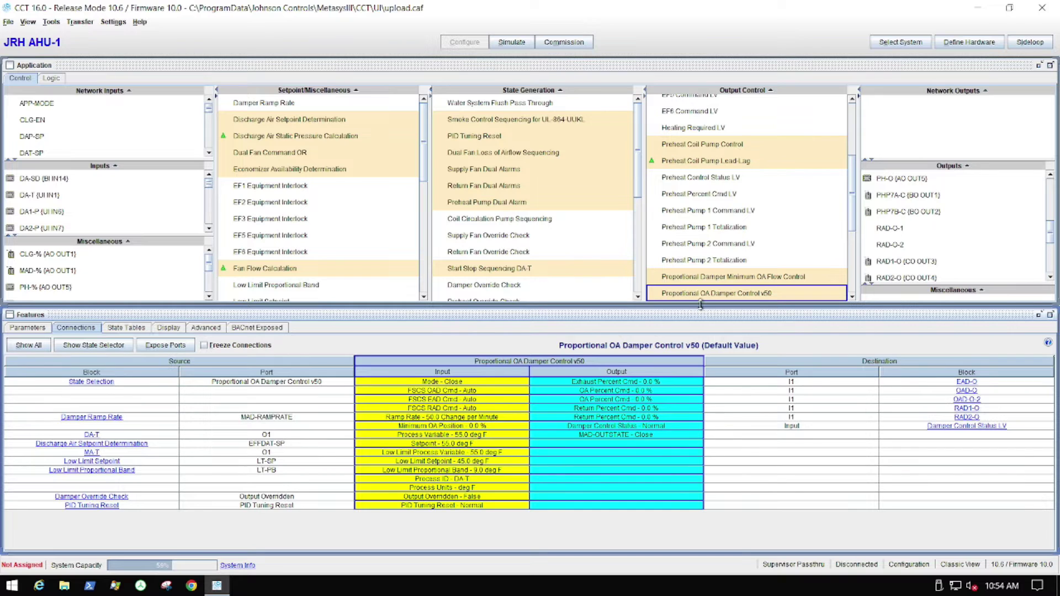
Connect the two Return Percent Cmd outputs to RAD-O-1 and RAD-O-2 under Hardware > Outputs.
right_click(610, 422)
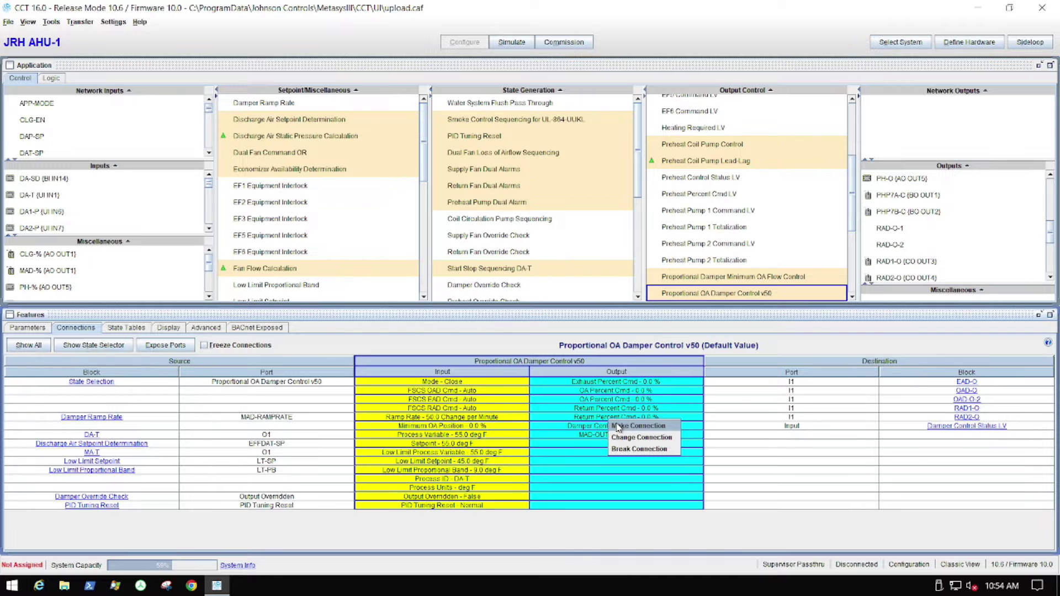
left_click(617, 426)
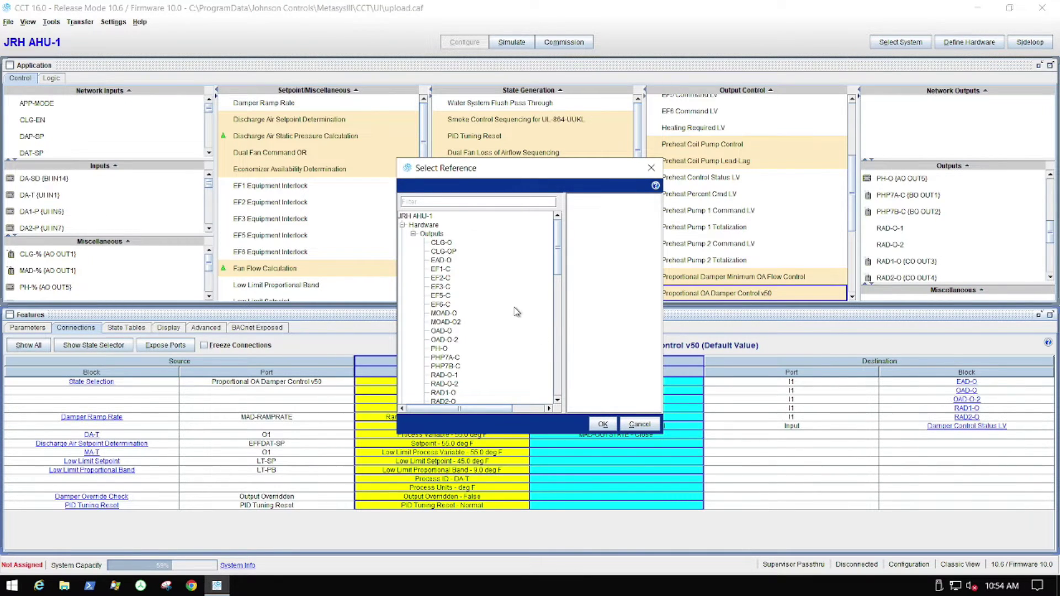
scroll(516, 310, "down", 1)
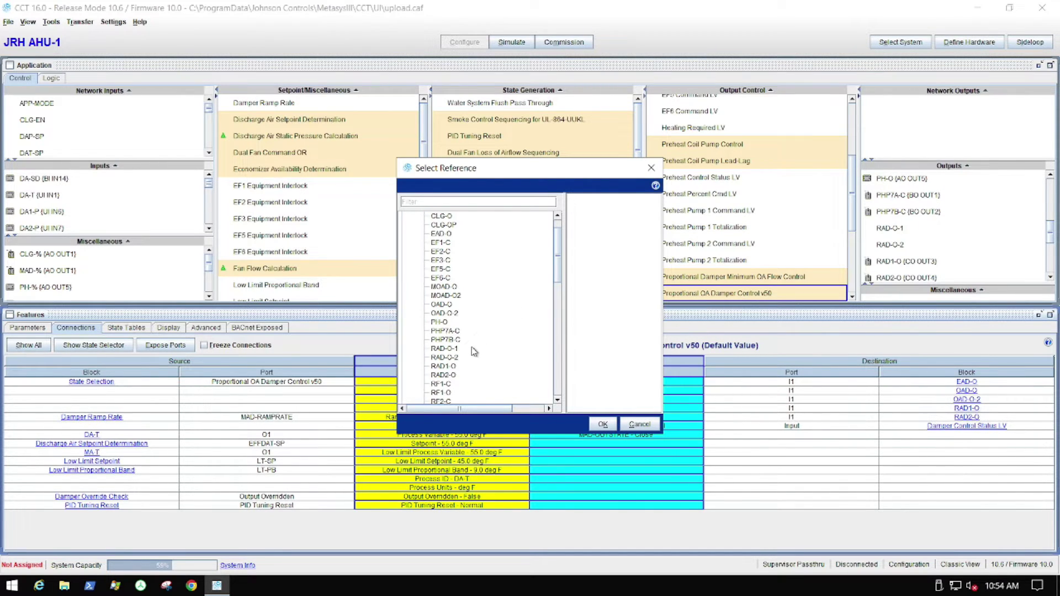
left_click(454, 349)
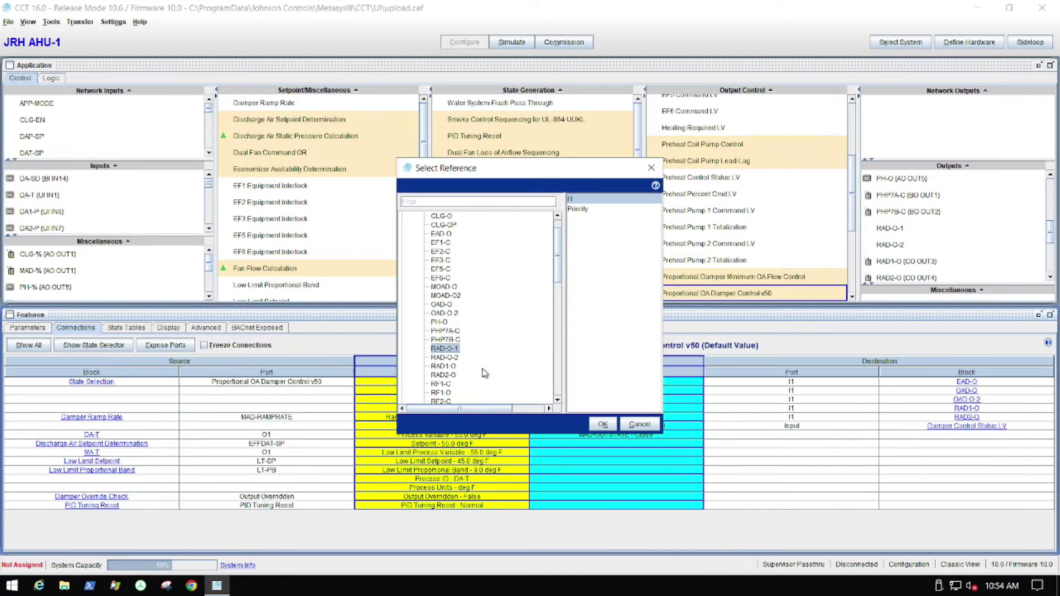
left_click(601, 424)
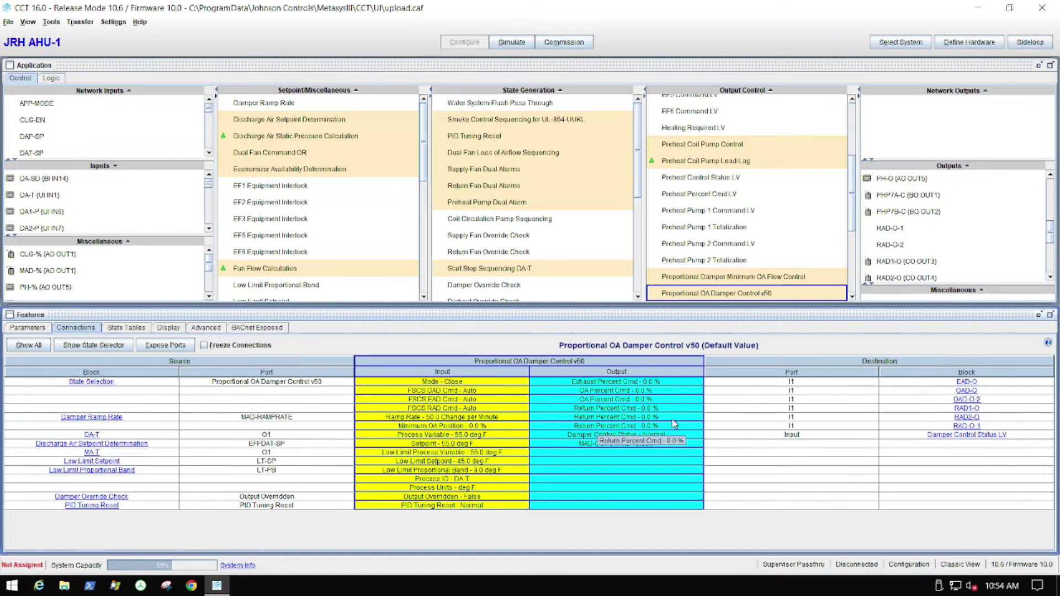
right_click(624, 428)
left_click(632, 431)
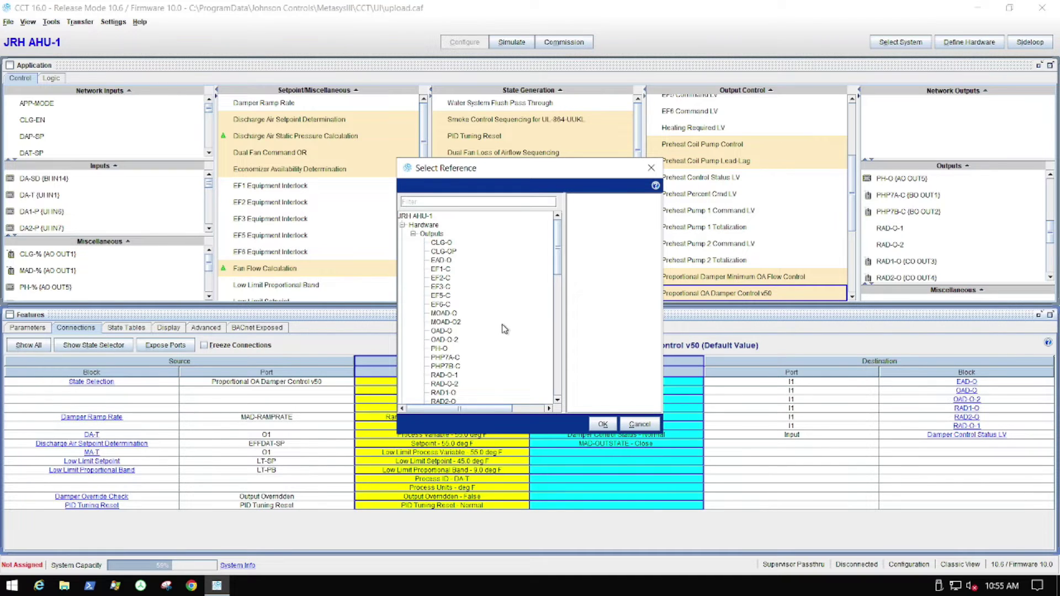
left_click(456, 384)
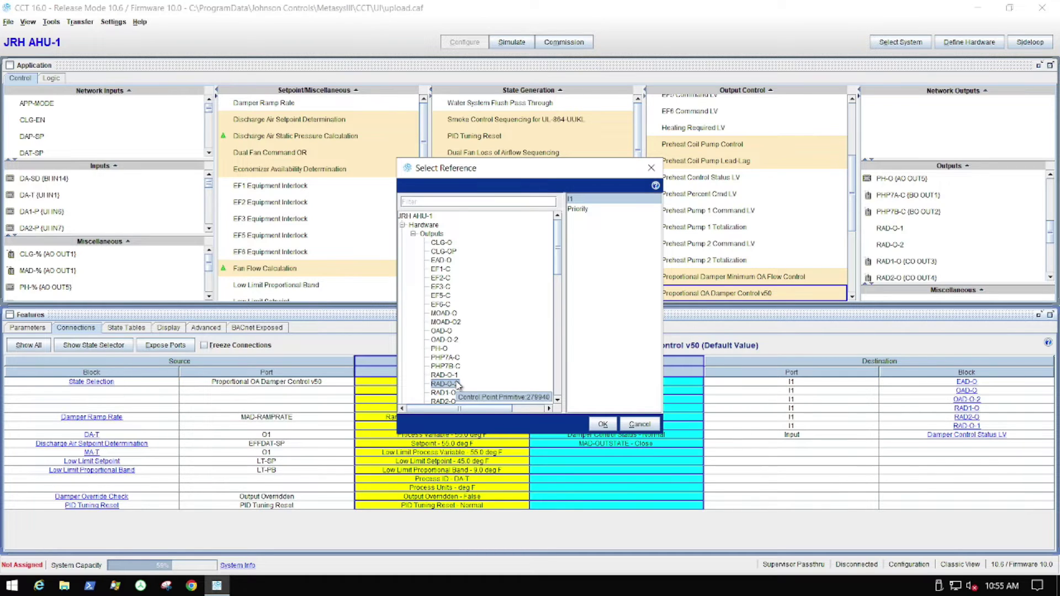
left_click(599, 425)
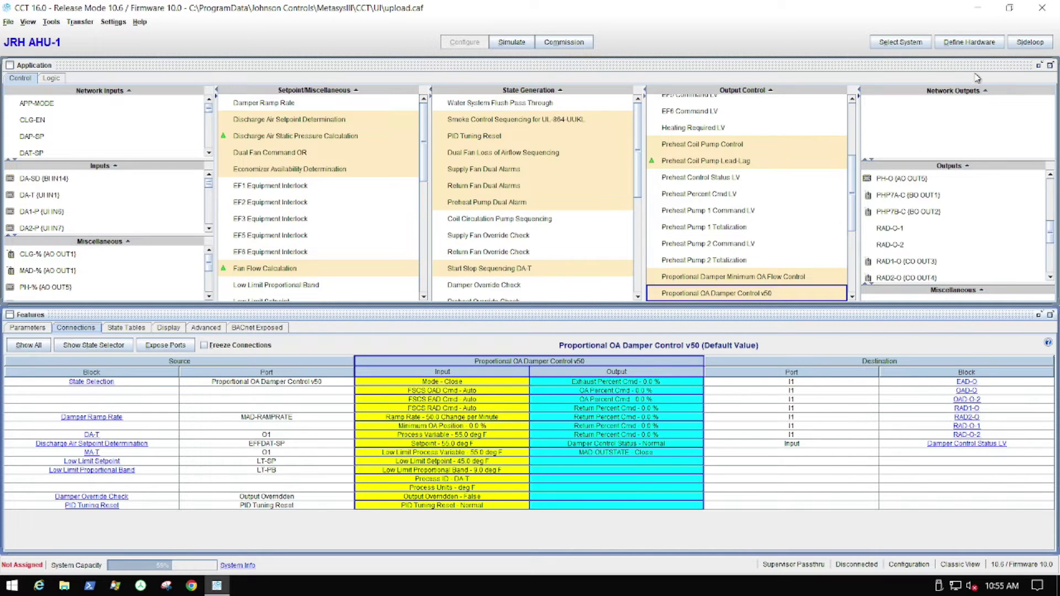
Open Define Hardware's Point Assignment view and select the IOM-6 Output 04 CO OUT4 slot.
left_click(982, 45)
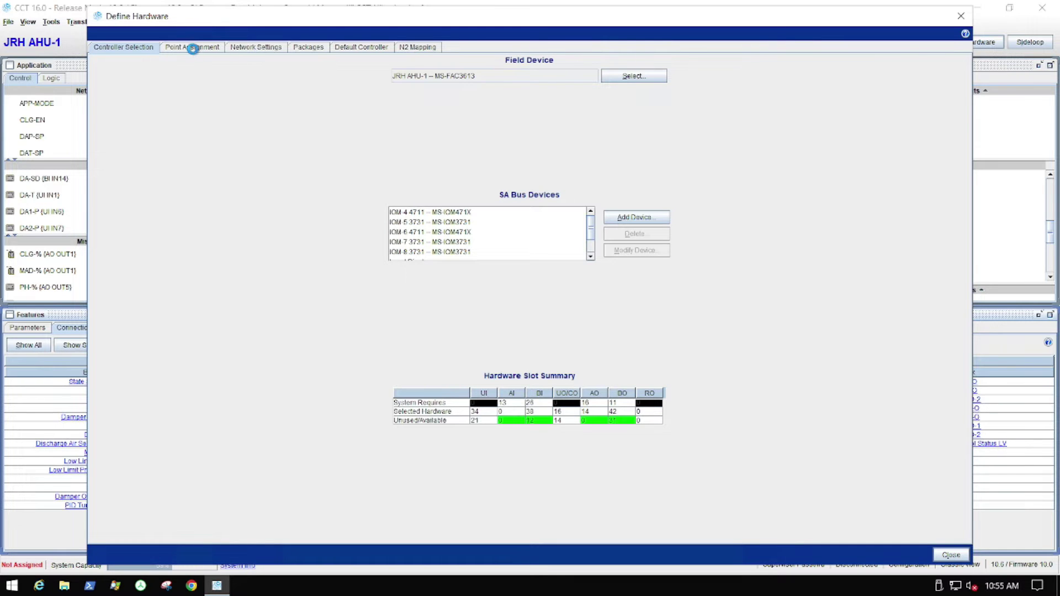
left_click(193, 48)
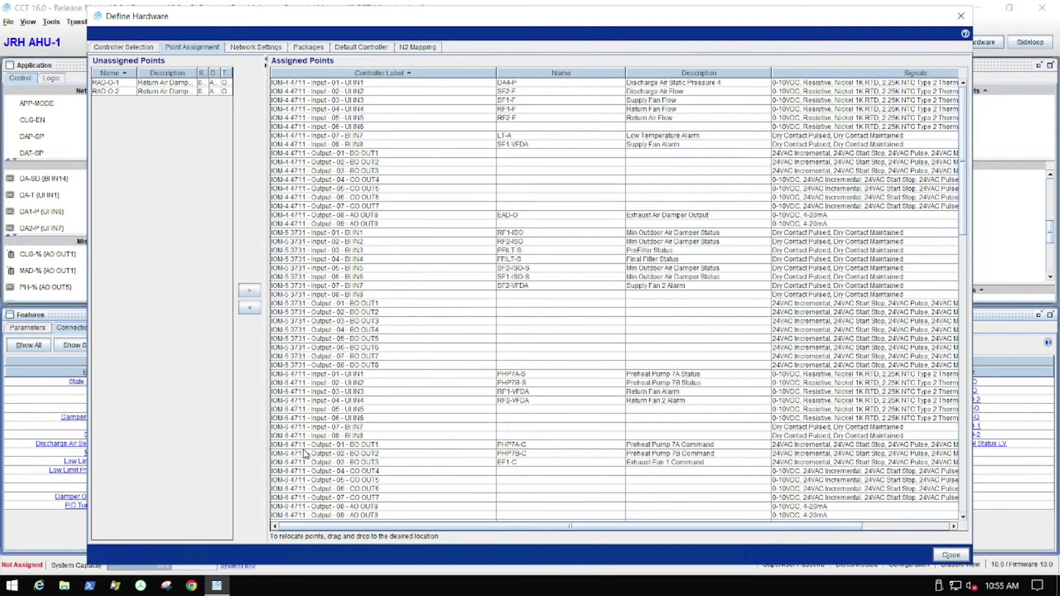
scroll(305, 483, "down", 1)
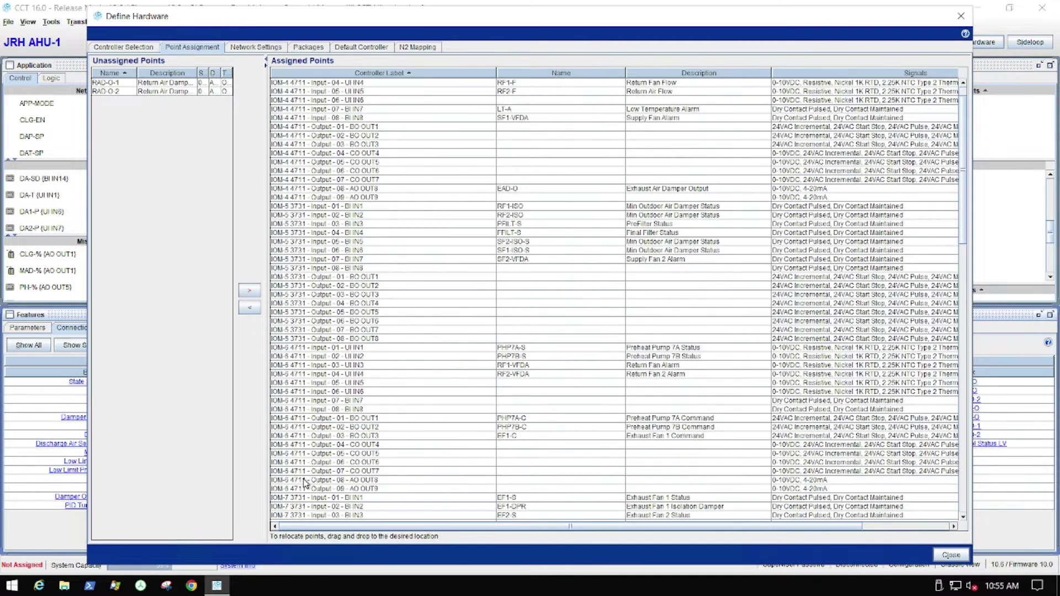
left_click(366, 446)
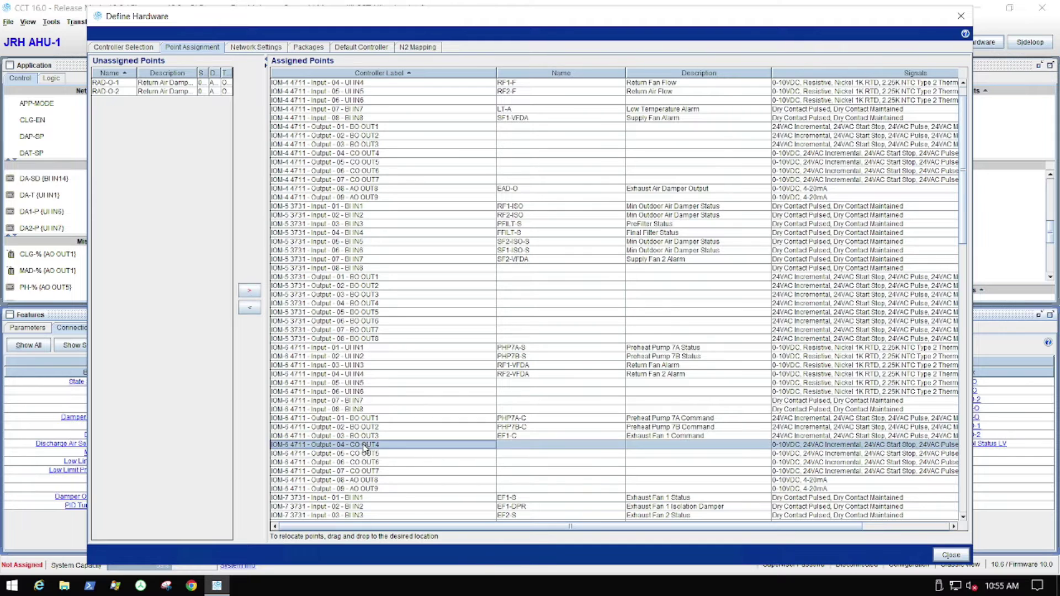
Assign RAD-O-1, moving it from AO OUT9 onto IOM-6 Output 04 CO OUT4.
left_click(140, 85)
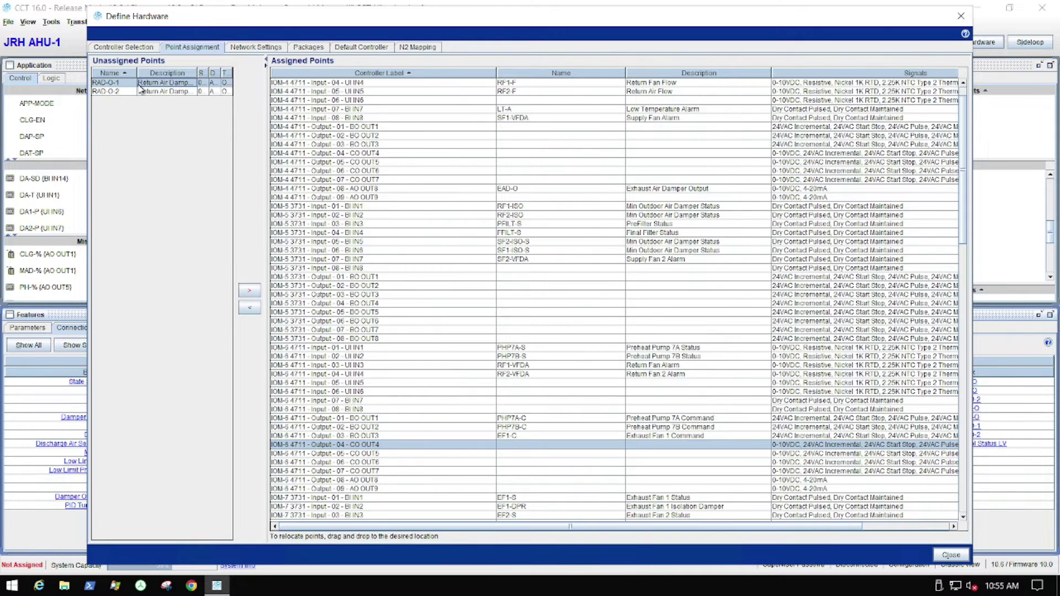
left_click(250, 292)
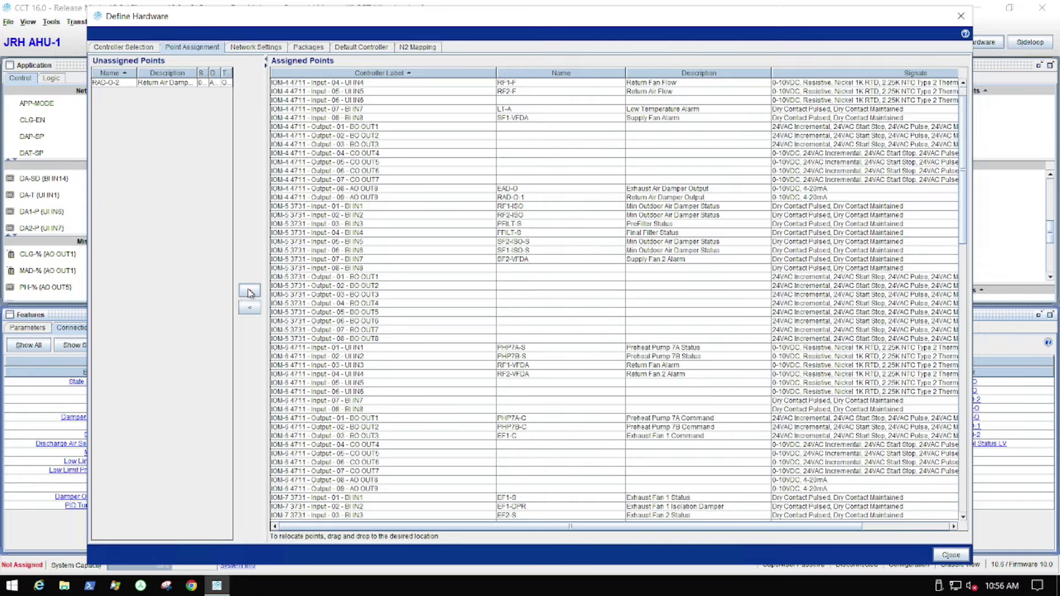
left_click(520, 198)
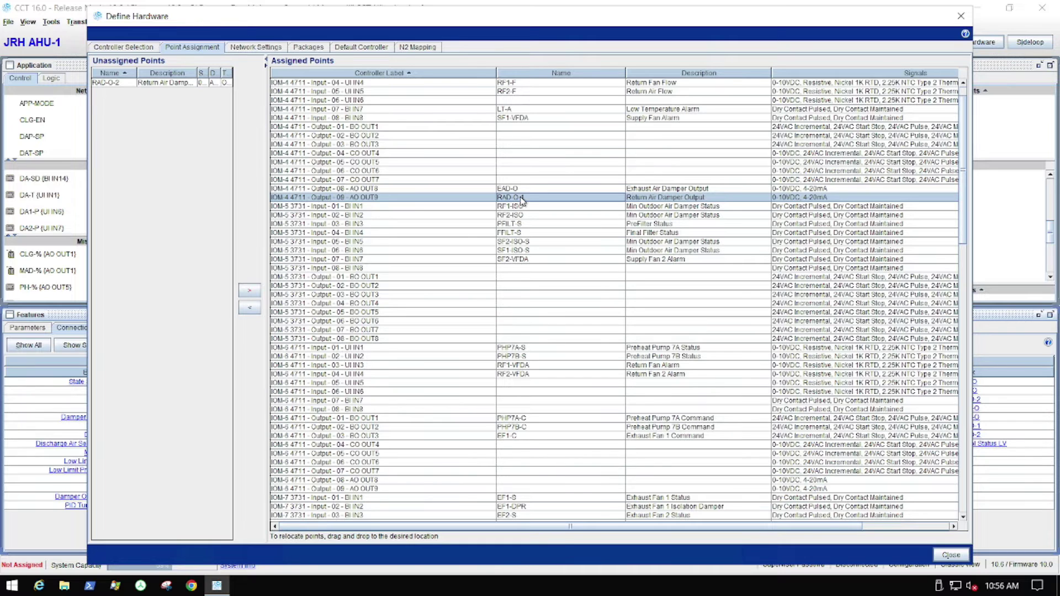
left_click_drag(522, 200, 523, 423)
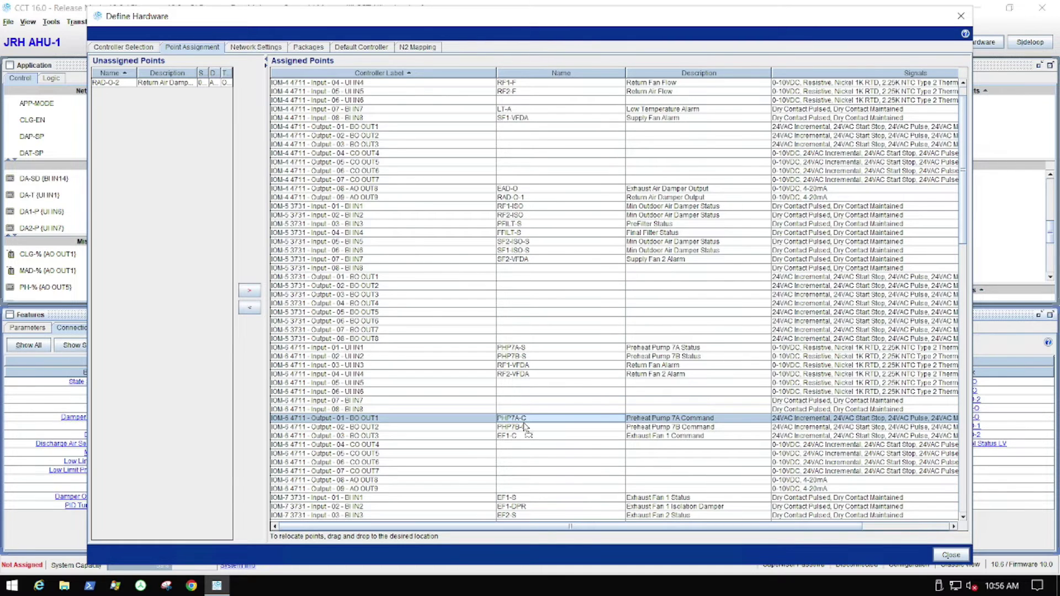
left_click_drag(524, 426, 521, 445)
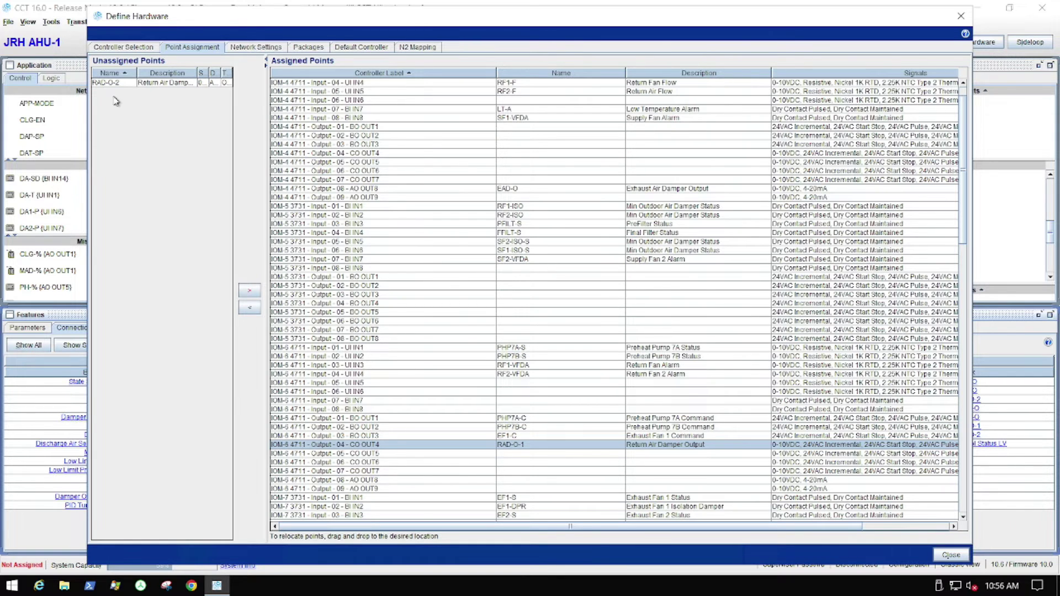
Assign RAD-O-2, dragging it from AO OUT9 onto IOM-6 Output 05 CO OUT5, then close.
left_click(131, 86)
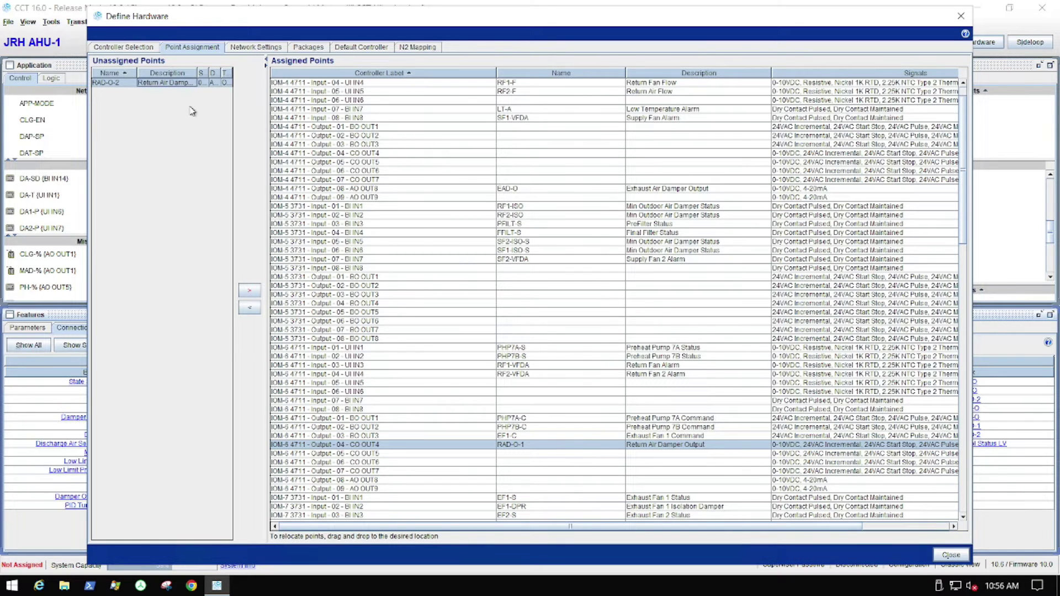
left_click(250, 291)
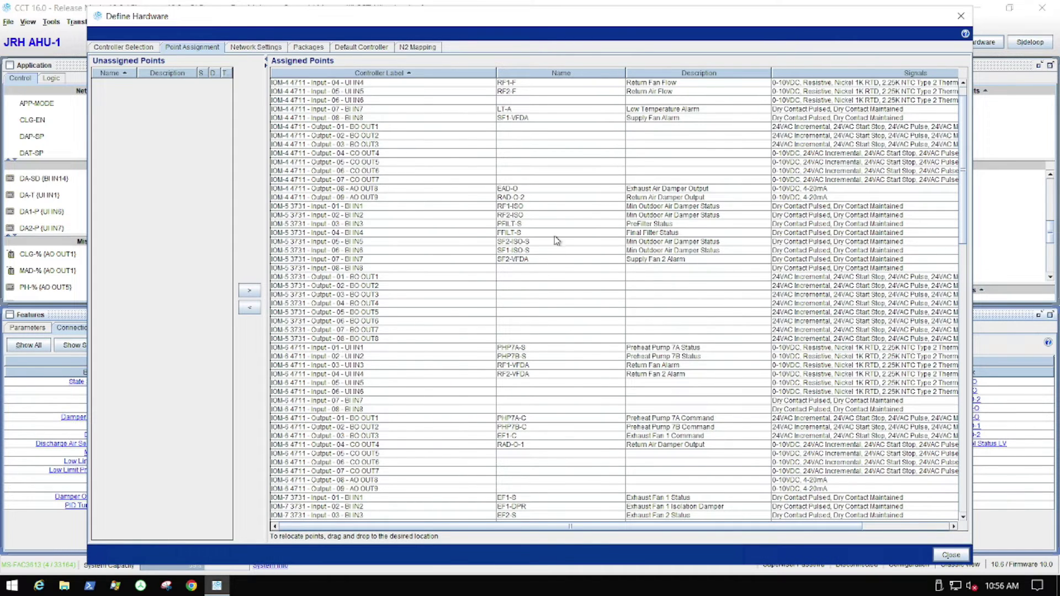
left_click(563, 200)
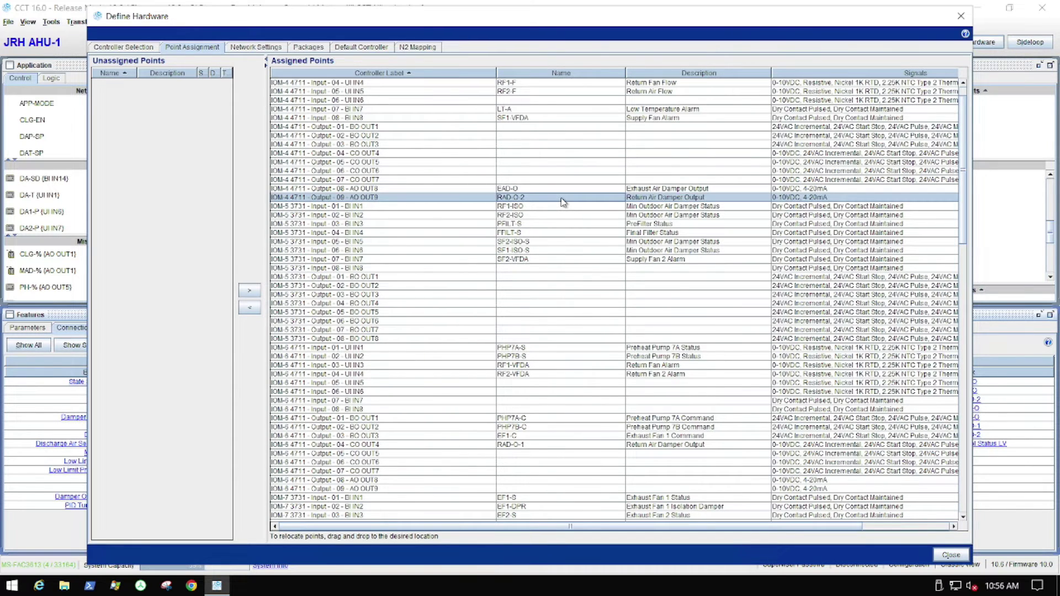
left_click_drag(563, 202, 563, 235)
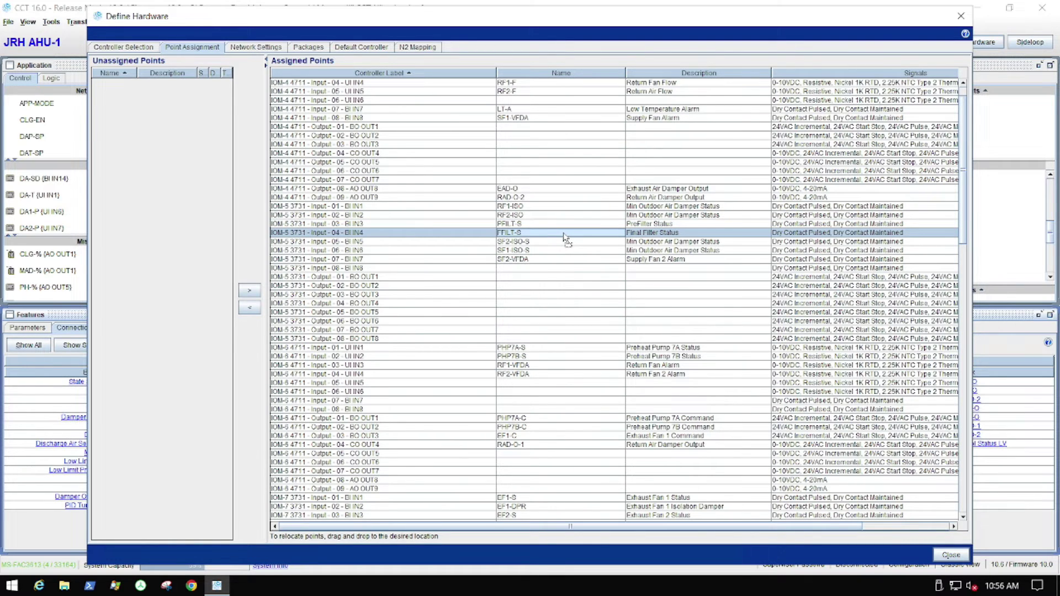
left_click_drag(563, 236, 524, 456)
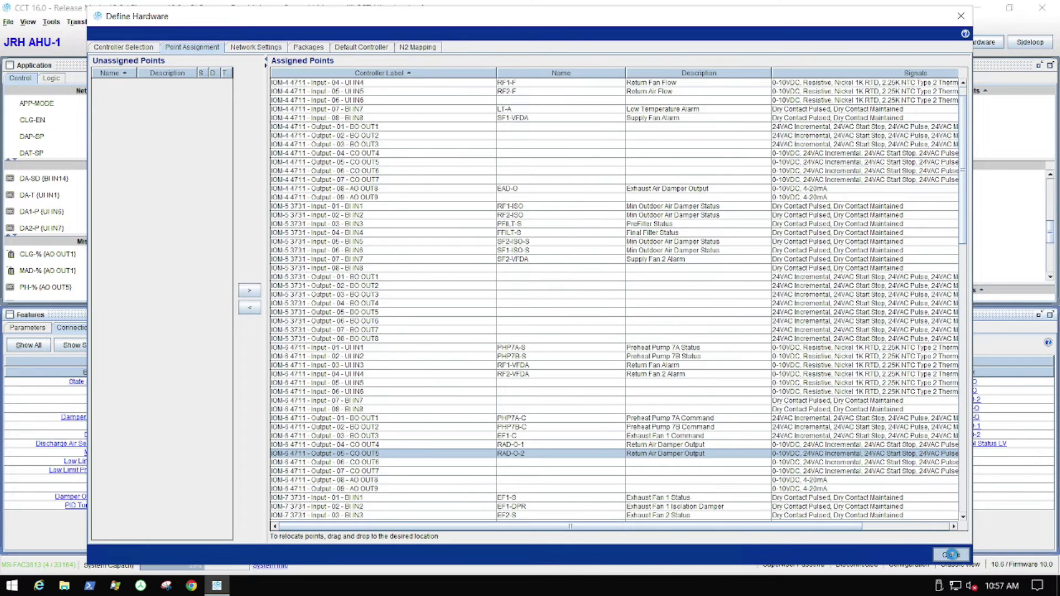
left_click(949, 555)
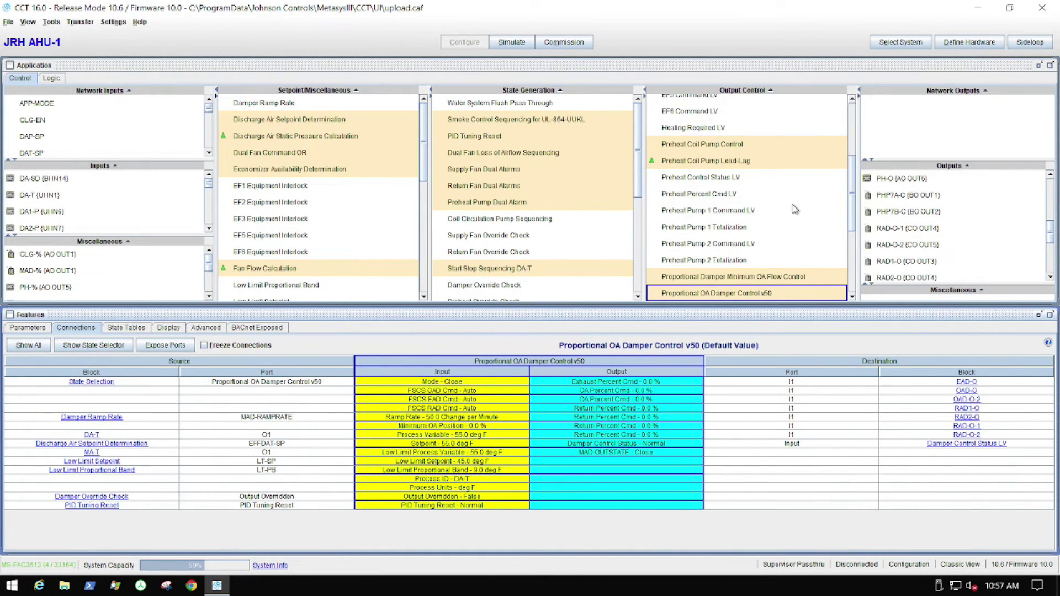
Save the program as JRH AHU-1_4Rev2.caf in the Controller Programs > JRH folder.
left_click(9, 22)
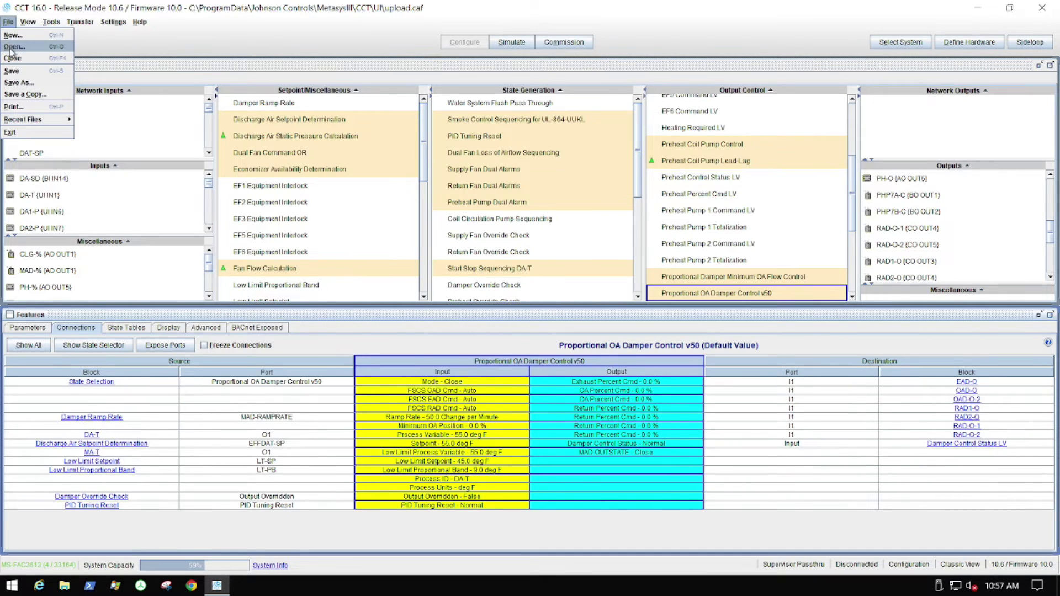
left_click(17, 82)
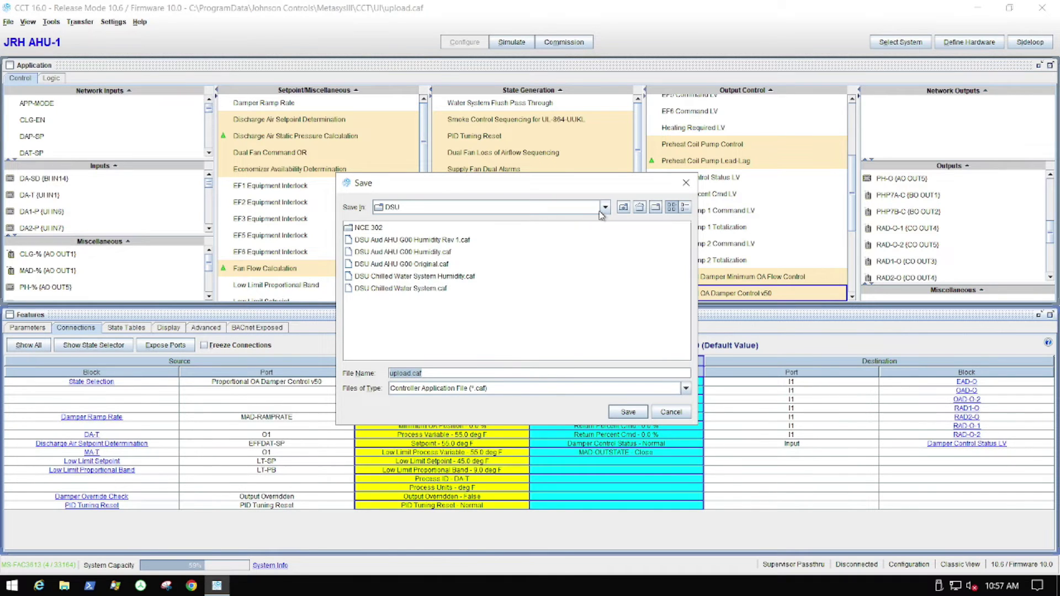
left_click(621, 209)
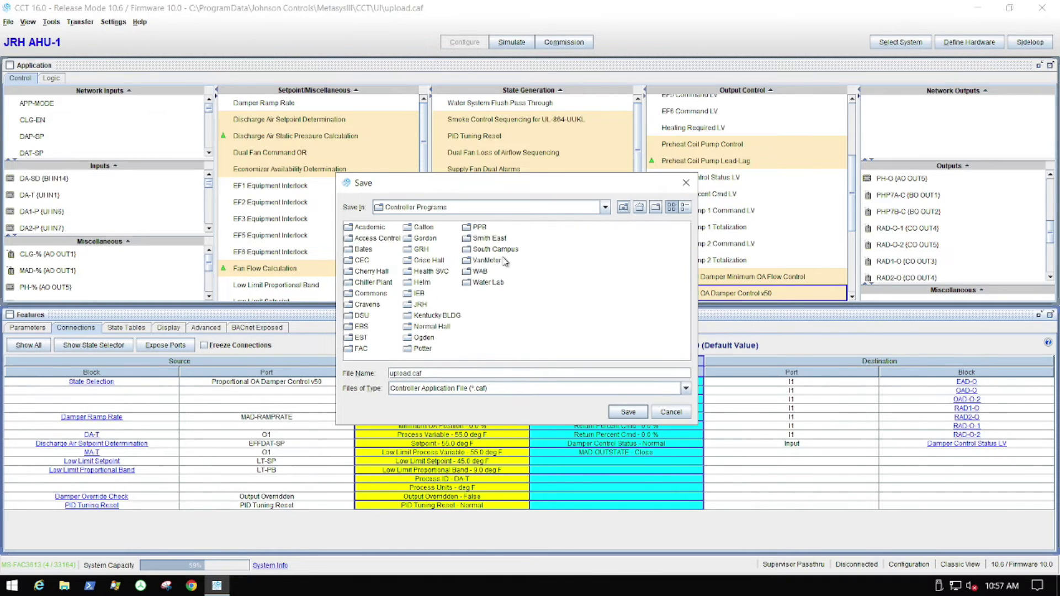
double_click(420, 304)
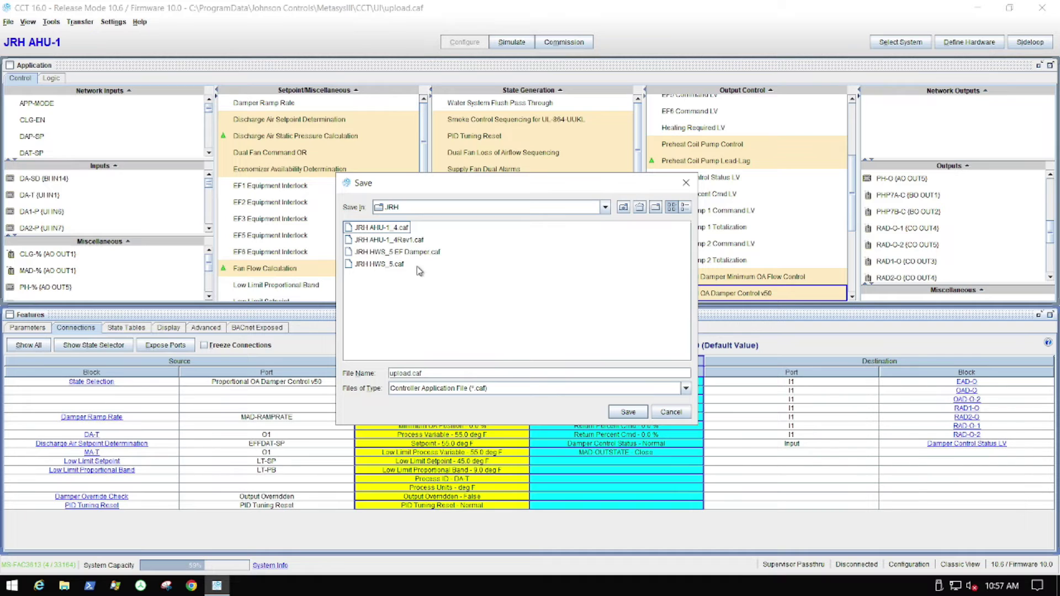
left_click(396, 242)
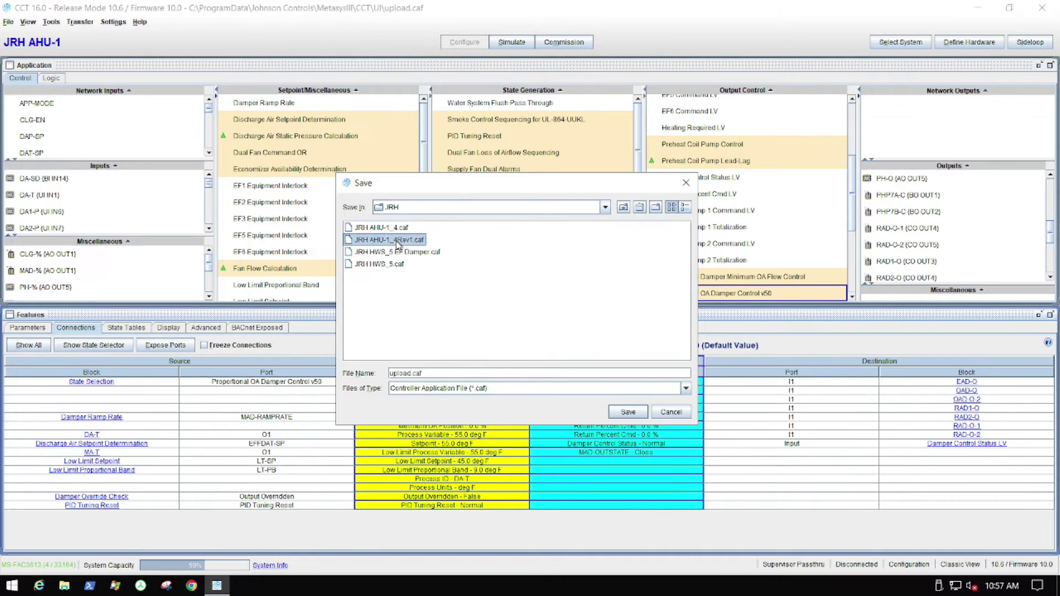
left_click(441, 375)
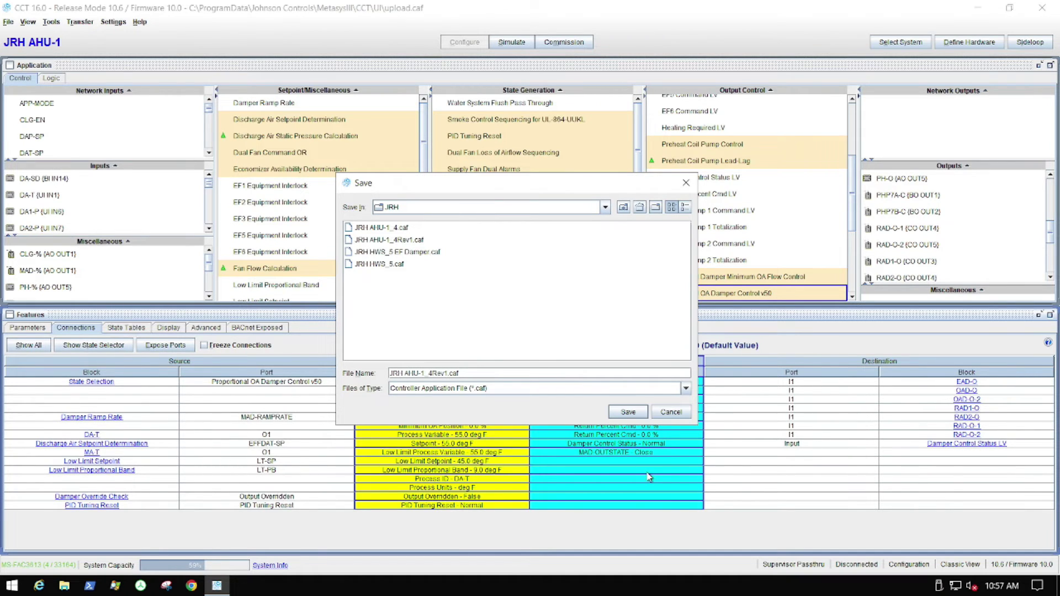
key("BackSpace")
type("2")
left_click(628, 412)
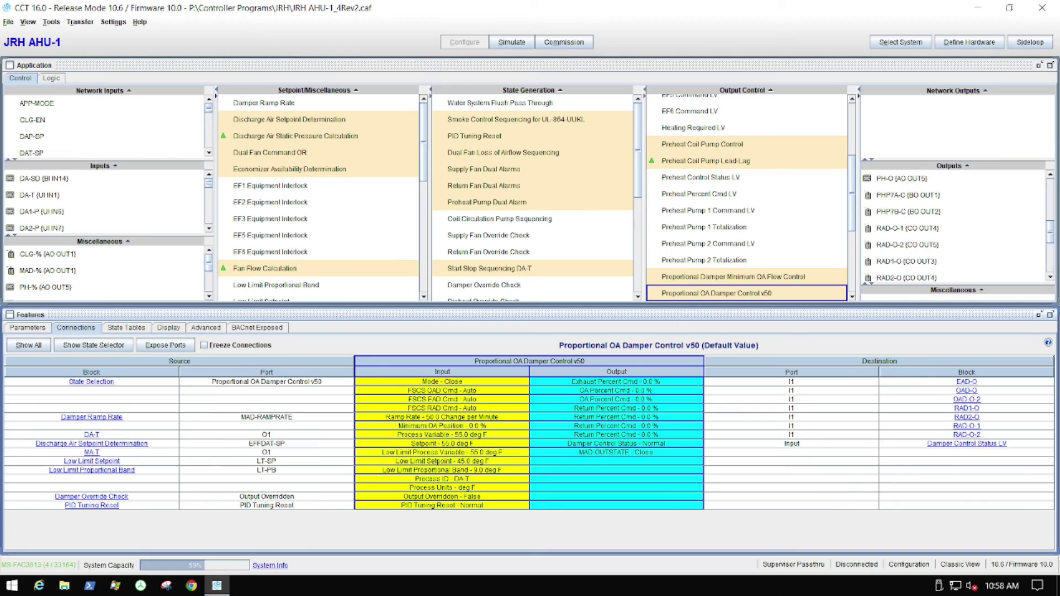
Open the Transfer menu to view the program transfer options.
left_click(80, 22)
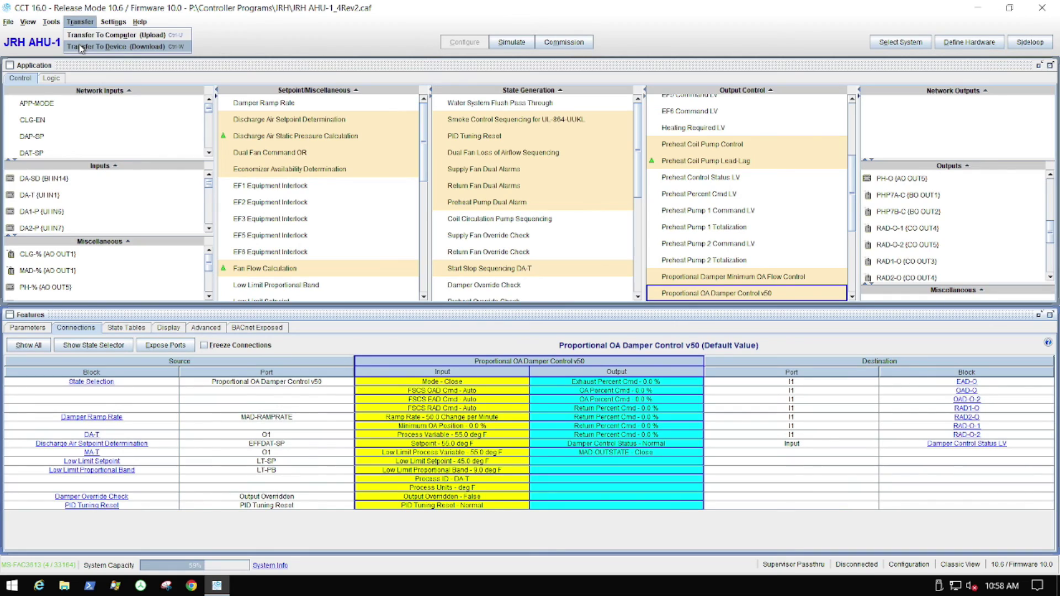